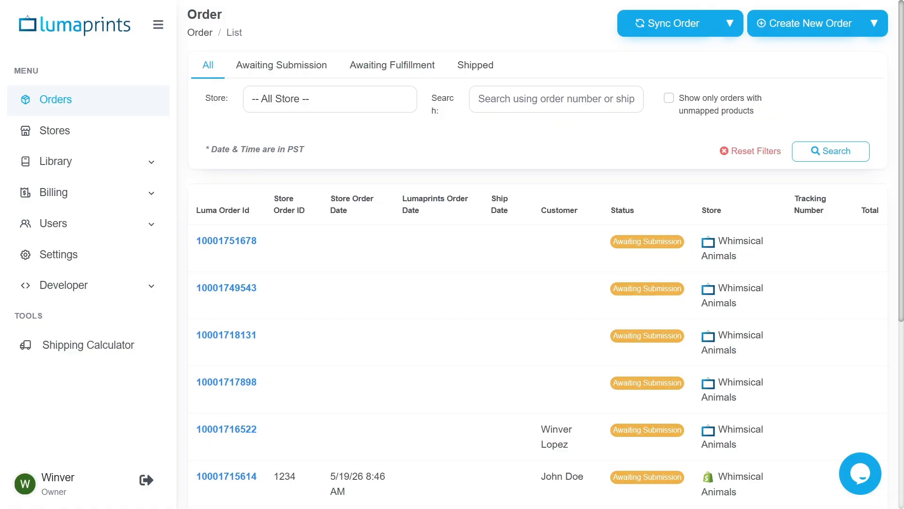
Look at the unmapped products in the product mapping of the connected Whimsical Animals Shopify store
click(54, 133)
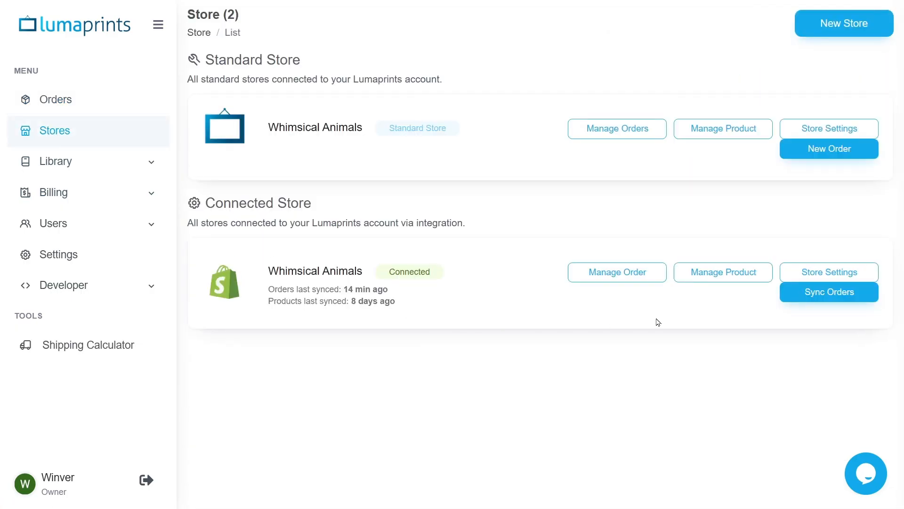
click(716, 277)
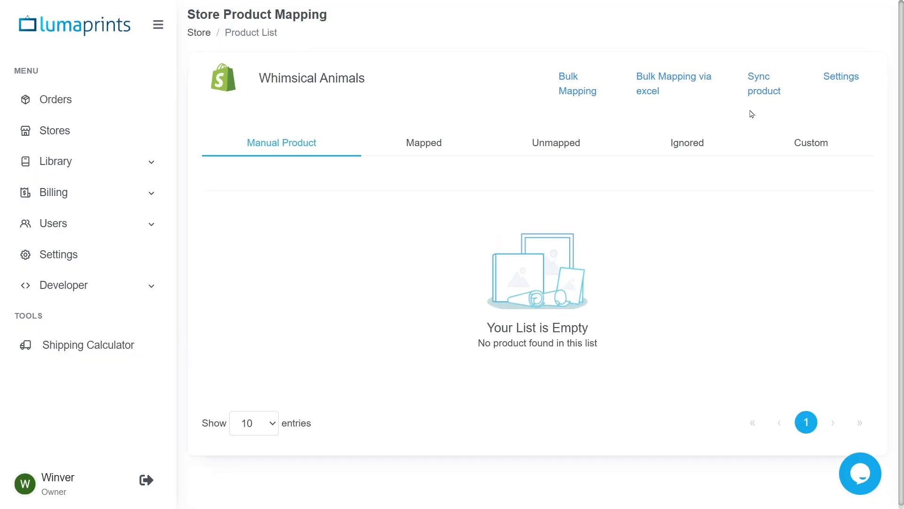
click(596, 144)
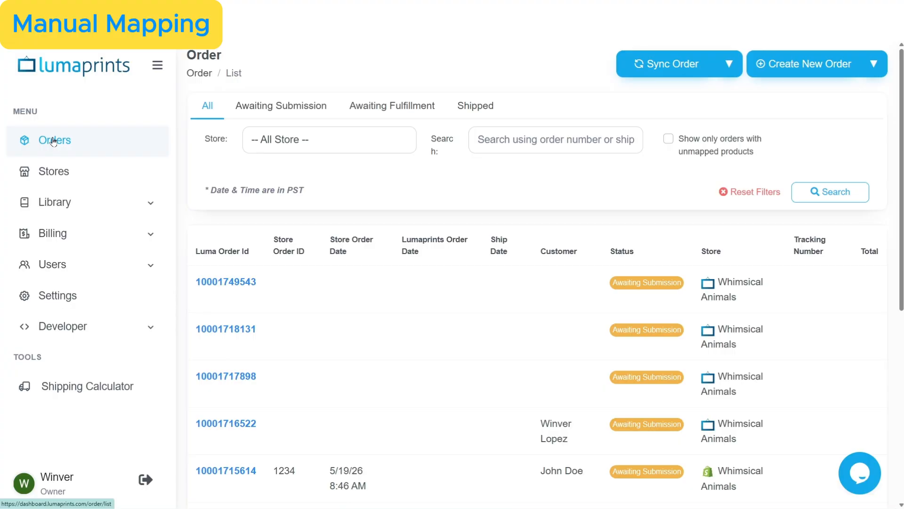
Start mapping the unmapped 24x32 variation of Hipster Cat Canvas Print in the connected Whimsical Animals Shopify store
click(46, 172)
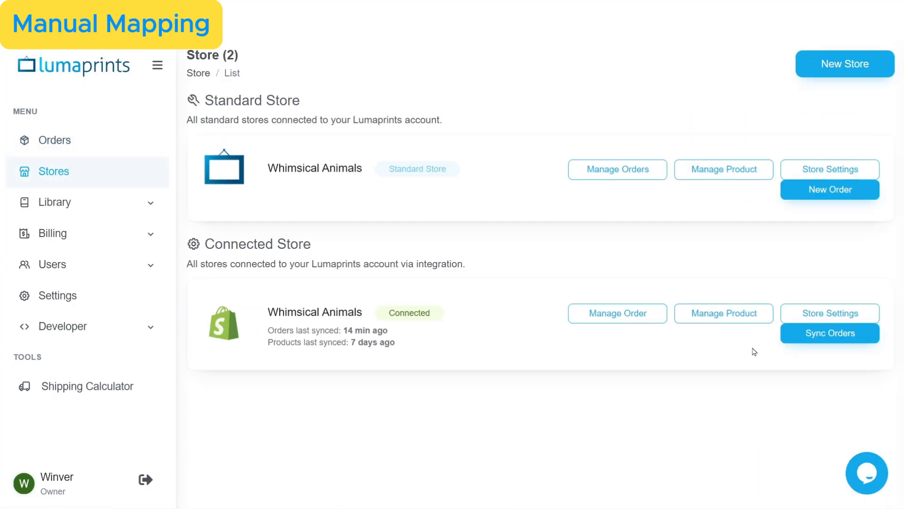
click(705, 317)
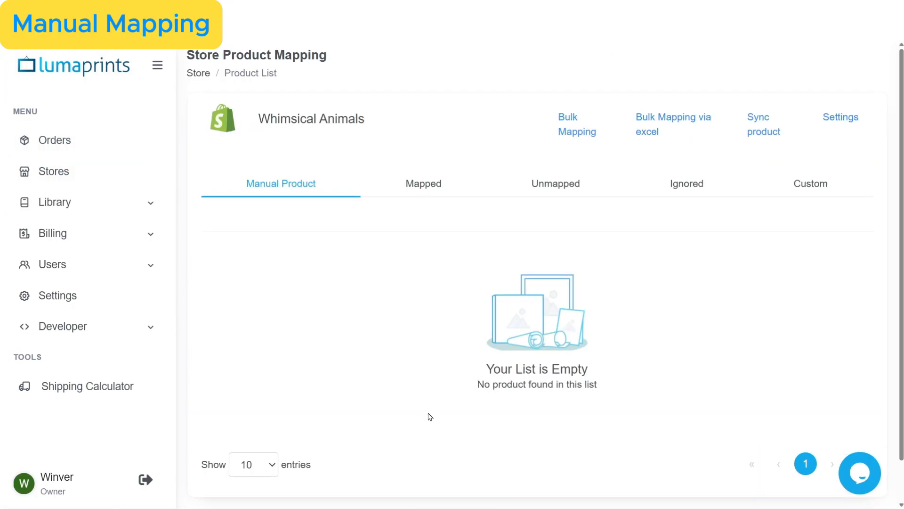
click(546, 194)
scroll(784, 225, down, 2)
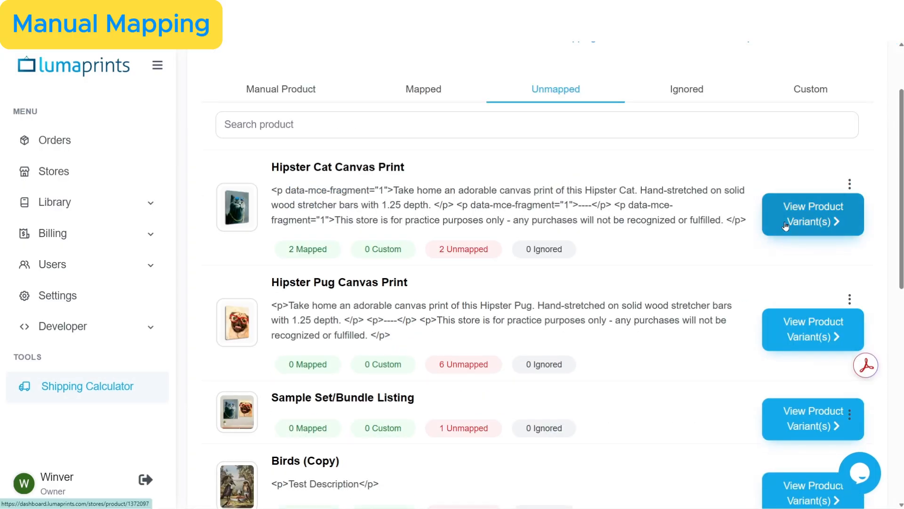
click(785, 221)
scroll(795, 283, down, 10)
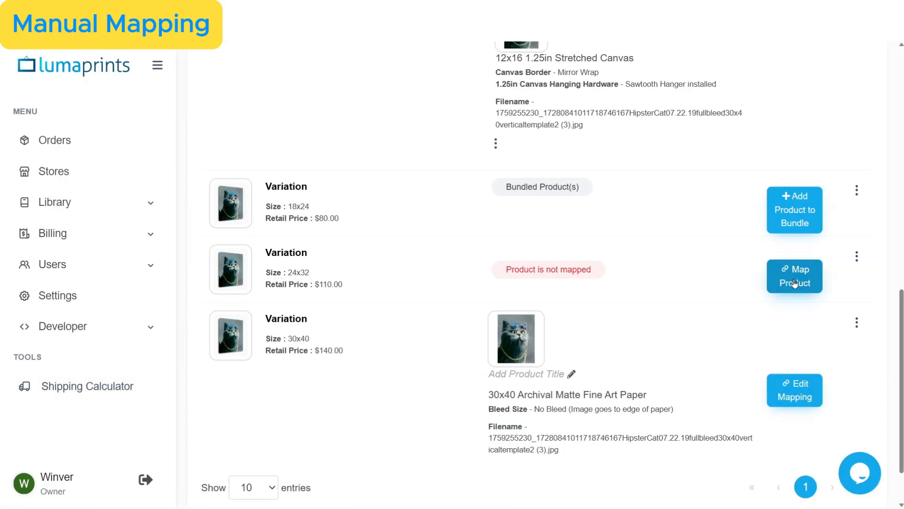
click(795, 282)
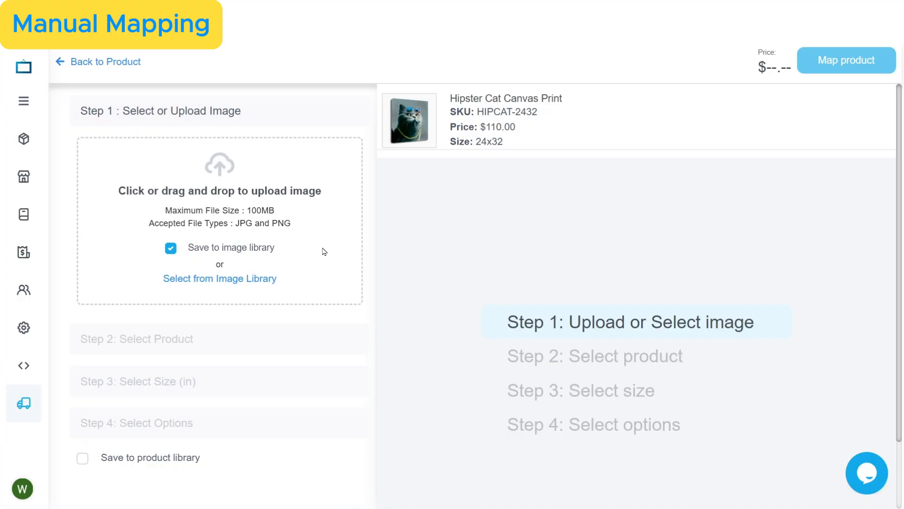
Choose the Hipster Cat picture from the image library and select 1.25in Stretched Canvas as the product
click(255, 280)
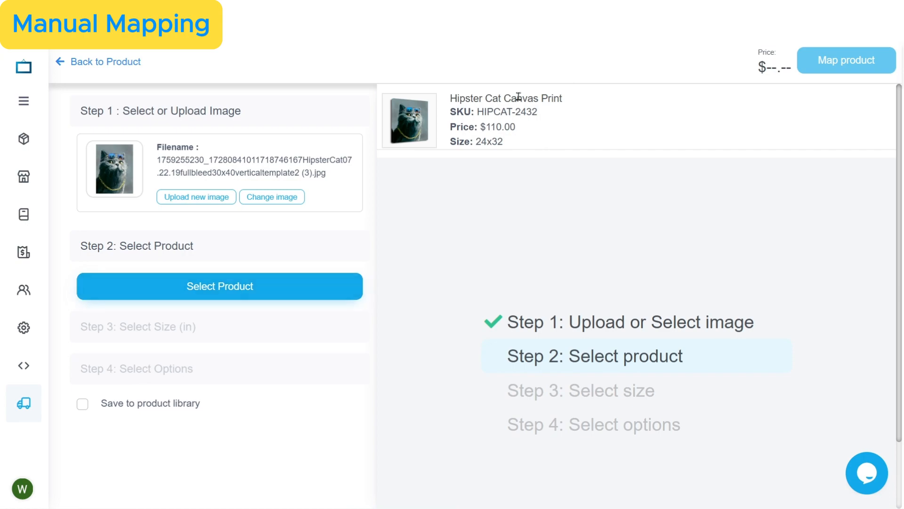
drag(503, 98, 569, 114)
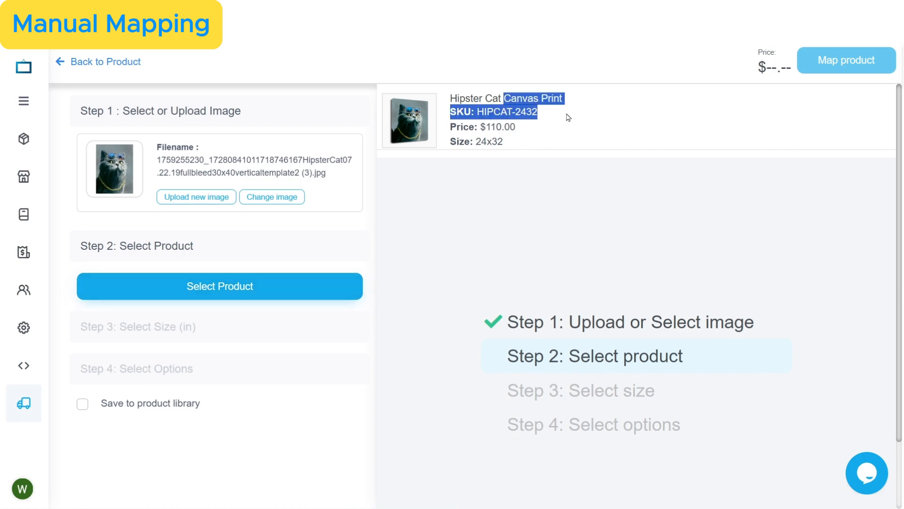
click(247, 296)
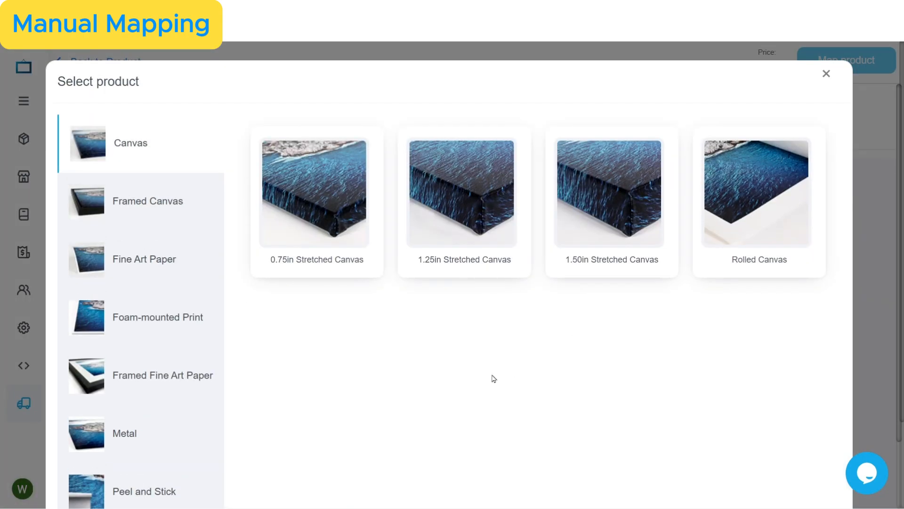
click(454, 199)
Map the variation as a 24 x 32 inch print with the Mirror Wrap canvas border
click(128, 256)
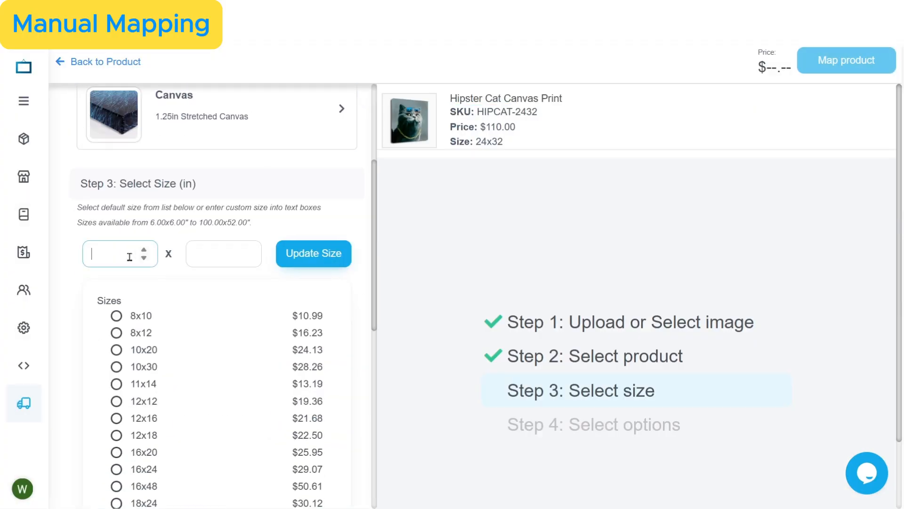
text(24)
key(Tab)
text(32)
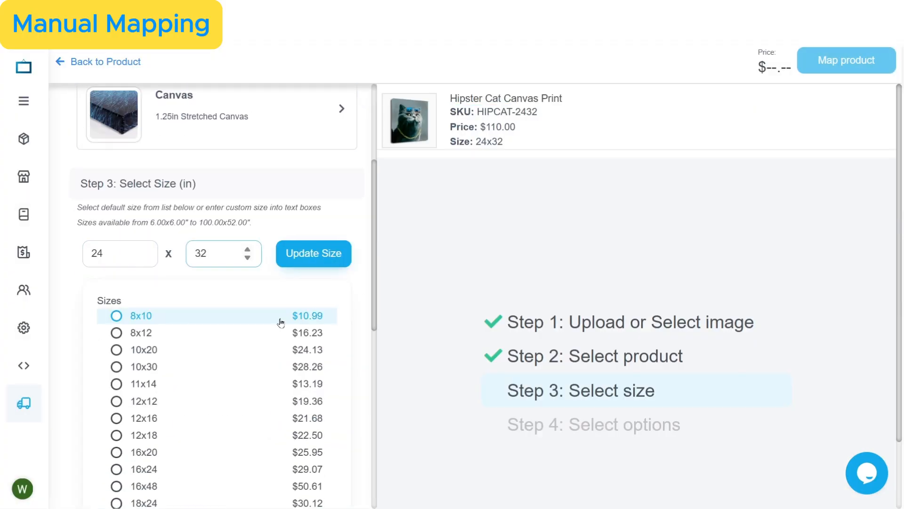
click(310, 253)
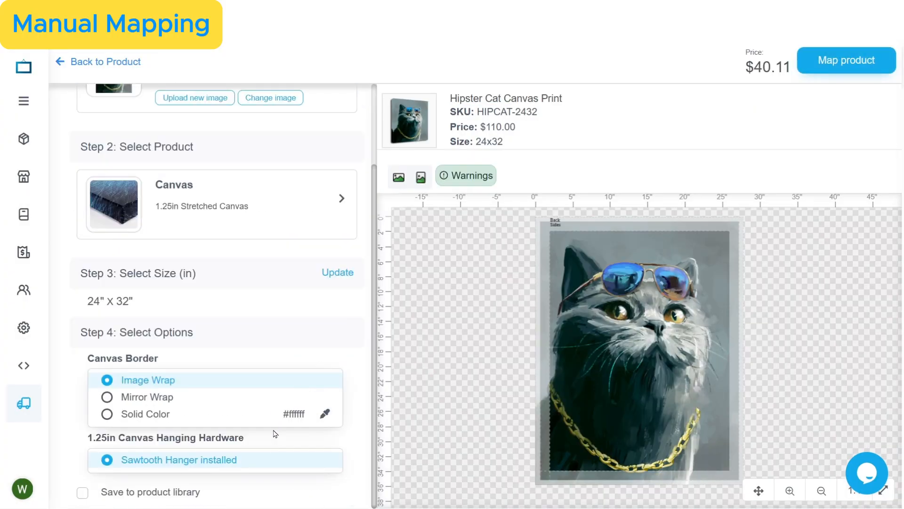
click(248, 403)
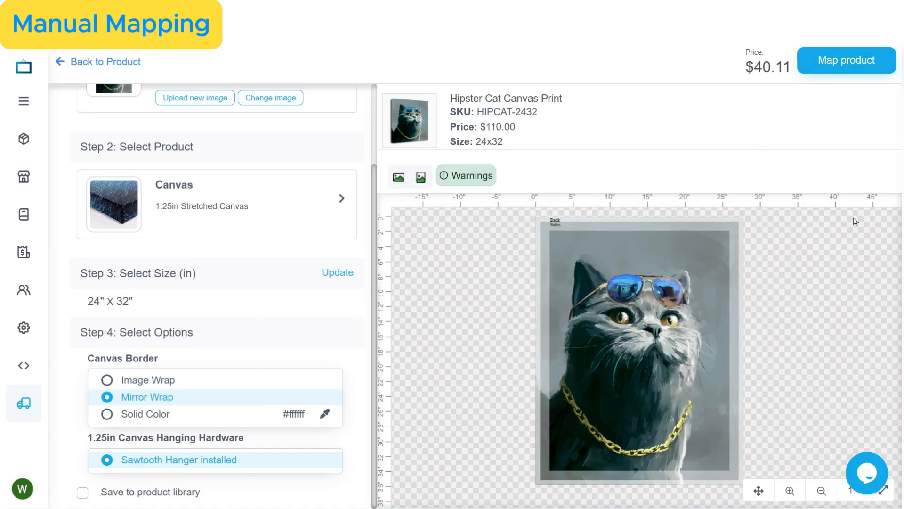
click(846, 59)
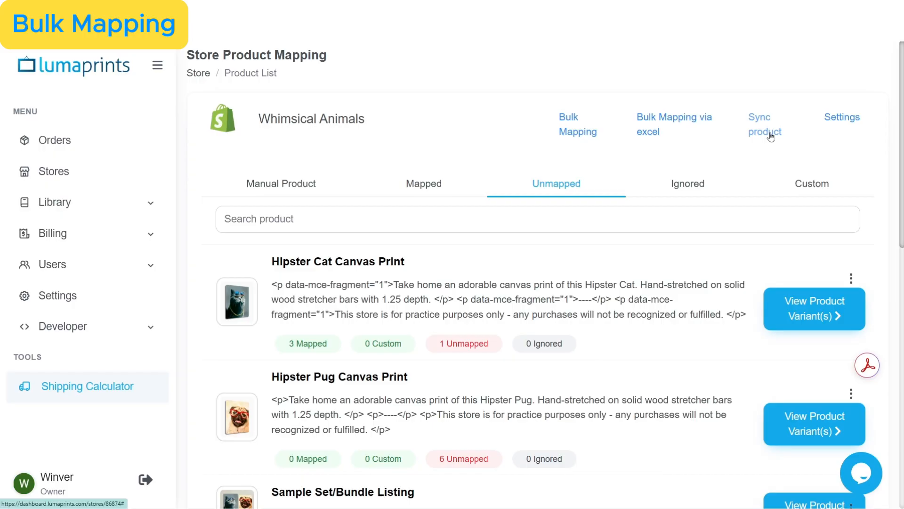
Open Excel-based bulk mapping for the connected Whimsical Animals Shopify store
click(53, 173)
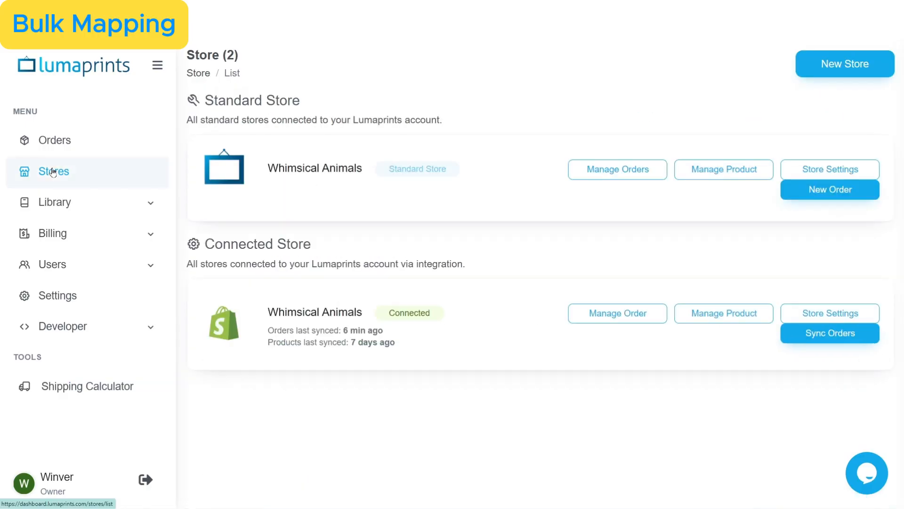
click(730, 317)
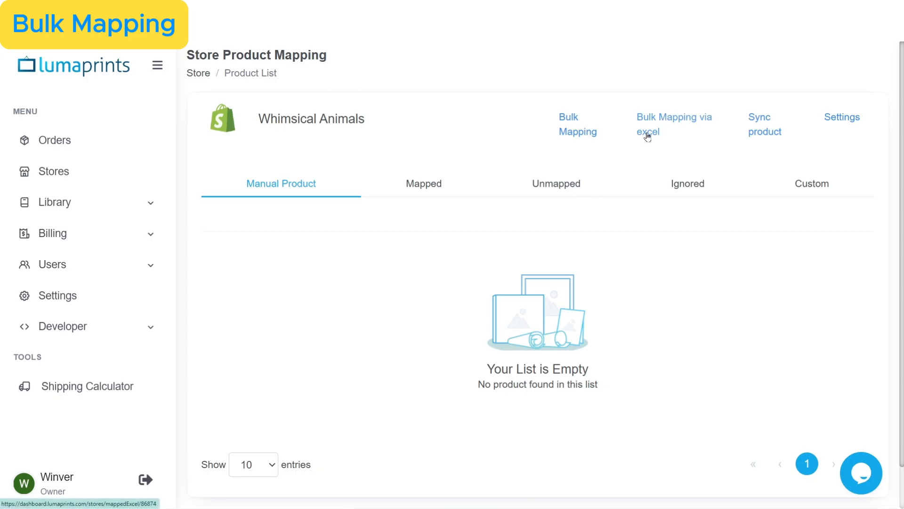
click(647, 134)
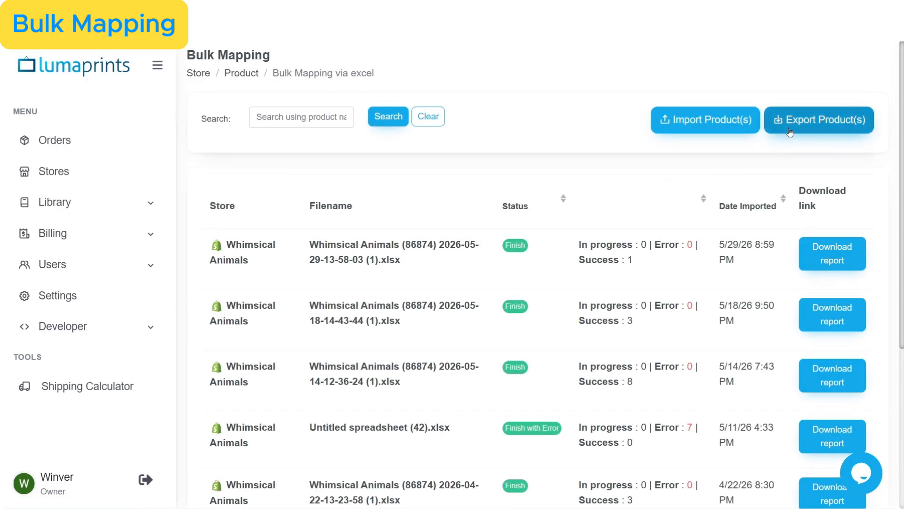
Export the product list to the recipient's email address and save the Excel file from the download email
click(790, 131)
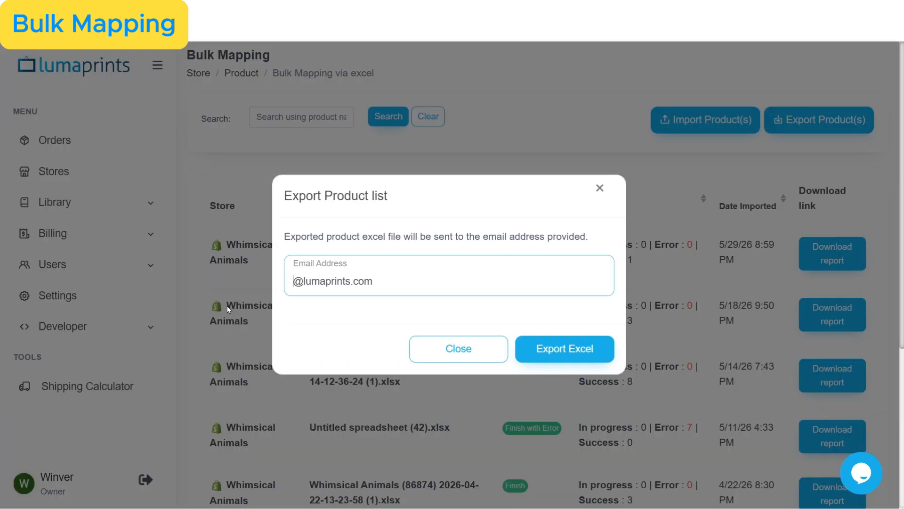
text(user)
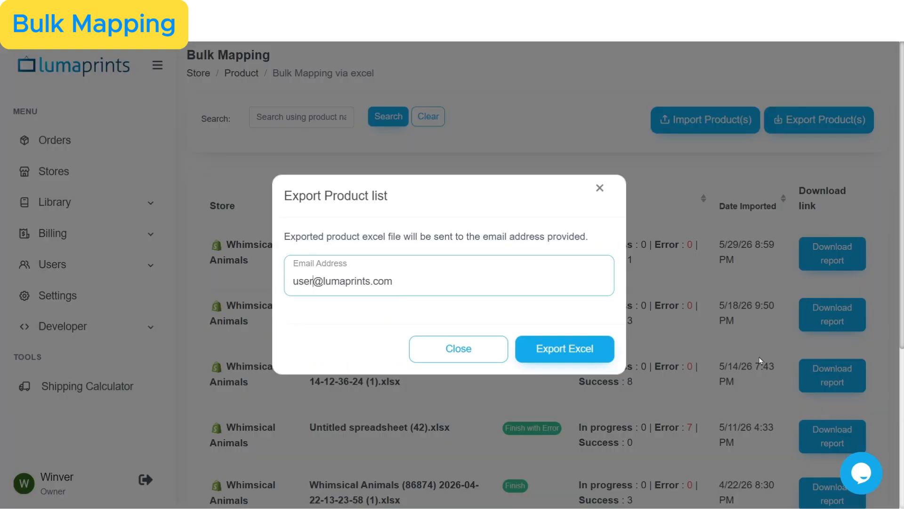
click(611, 350)
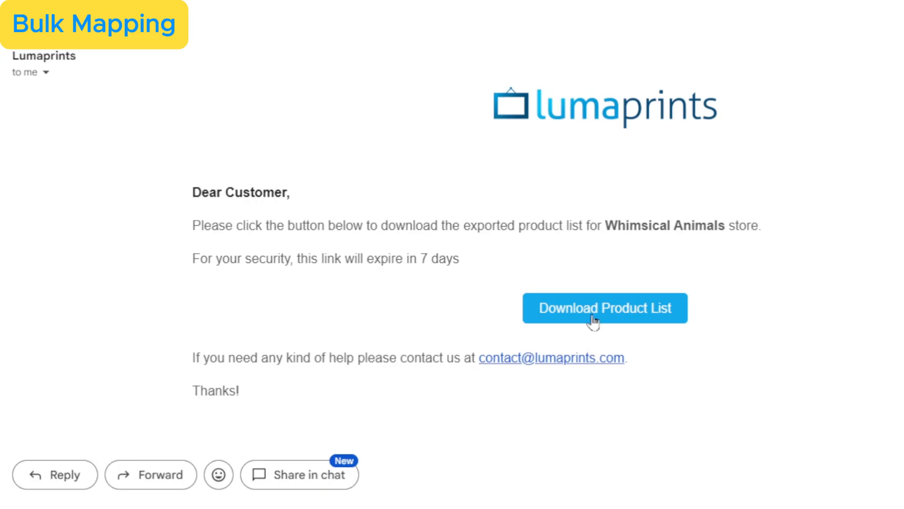
click(579, 304)
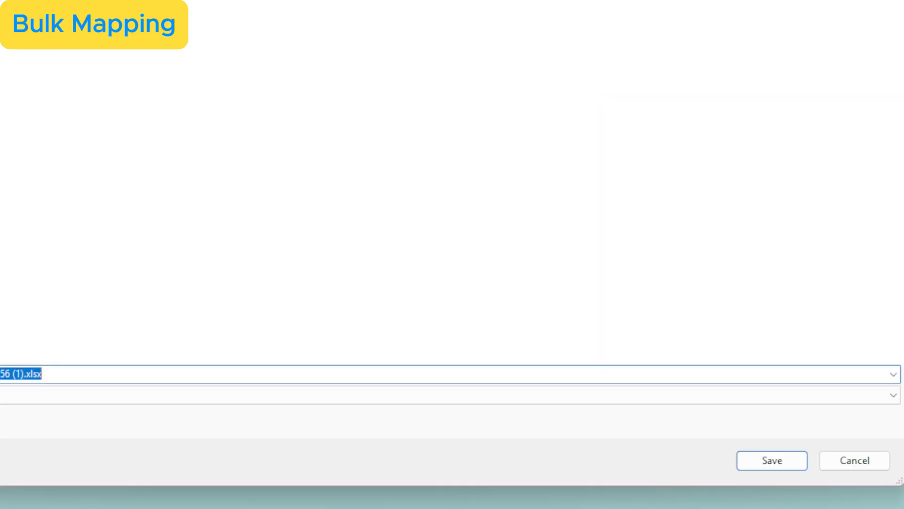
click(767, 465)
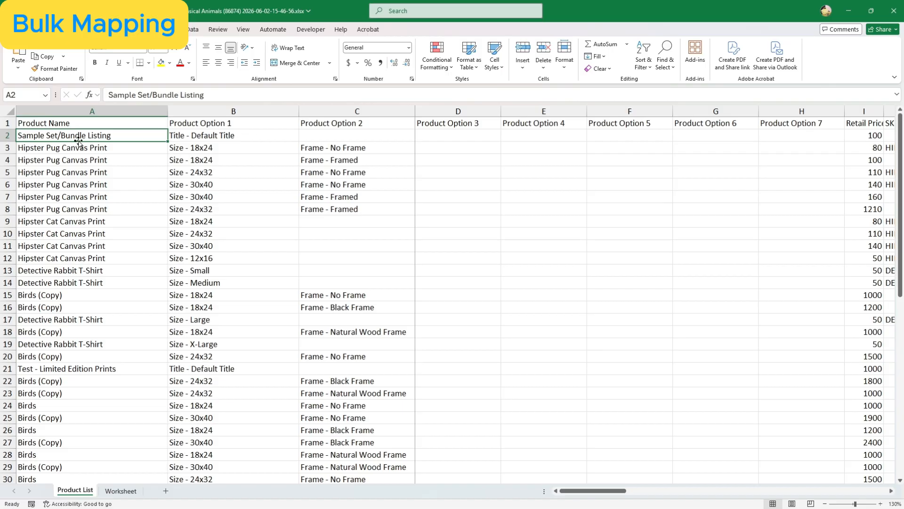
Examine the product names, options and mapping columns of the Product List sheet across to the Product Handling column
click(69, 159)
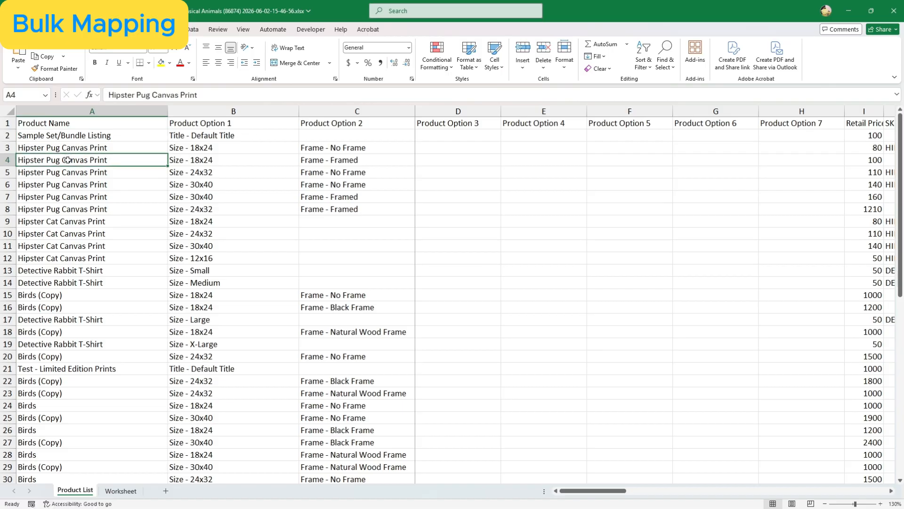
key(Up)
key(Right)
key(Right)
key(Right)
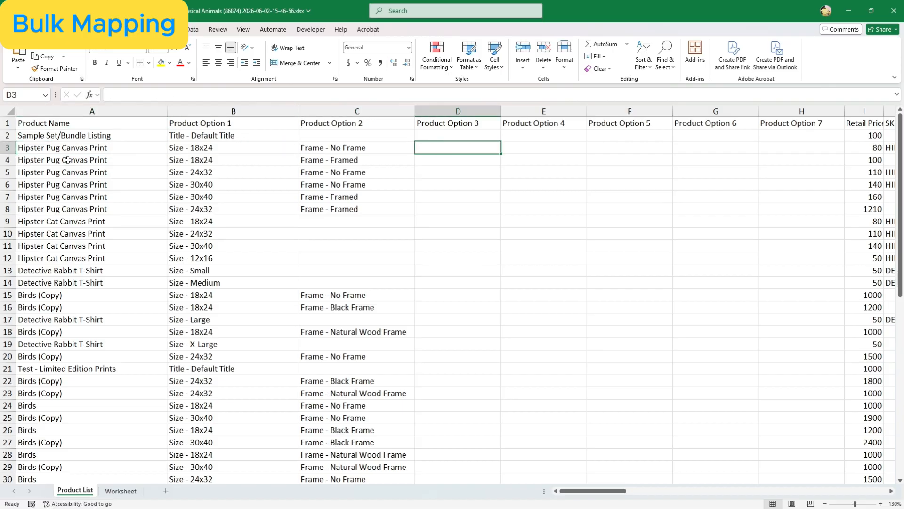
key(Right)
key(Right)
key(Right)
key(Right)
key(Right)
key(Right)
key(Right)
key(Right)
key(Right)
key(Right)
key(Right)
key(Right)
key(Right)
key(Right)
key(Right)
key(Right)
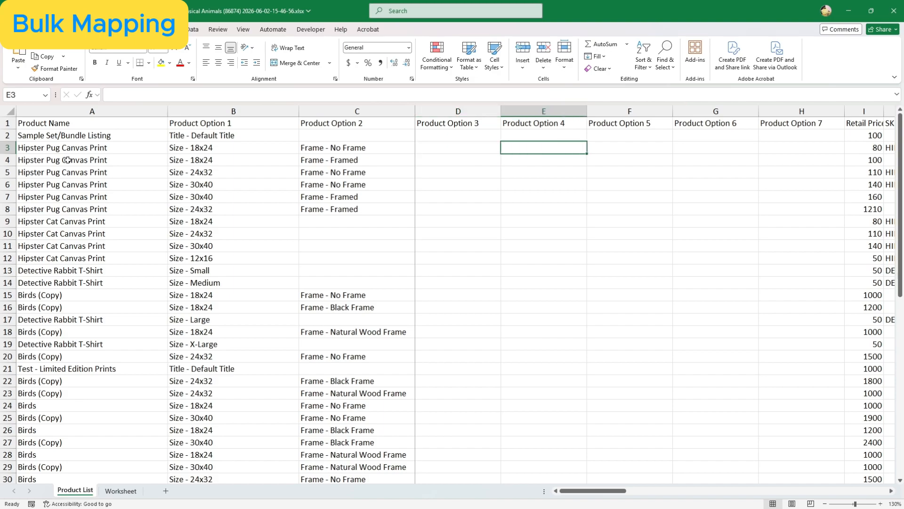
key(Left)
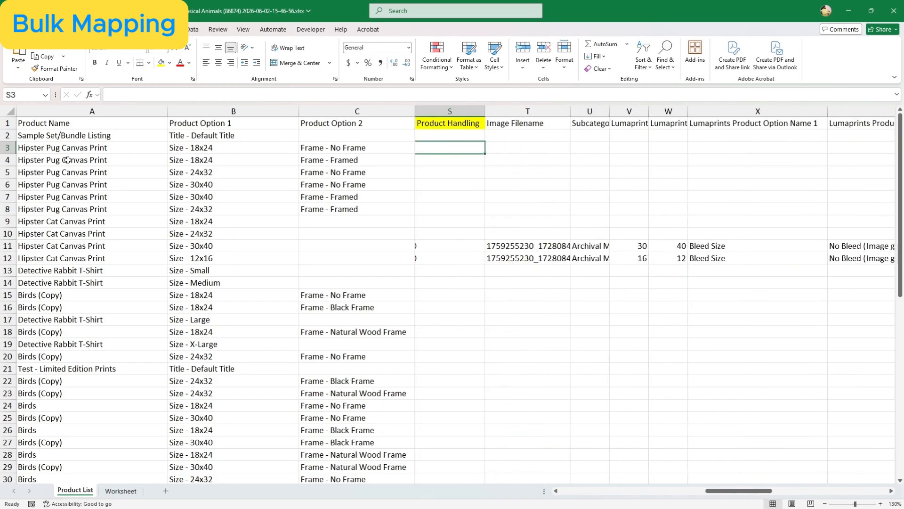
key(Up)
key(Up)
key(Down)
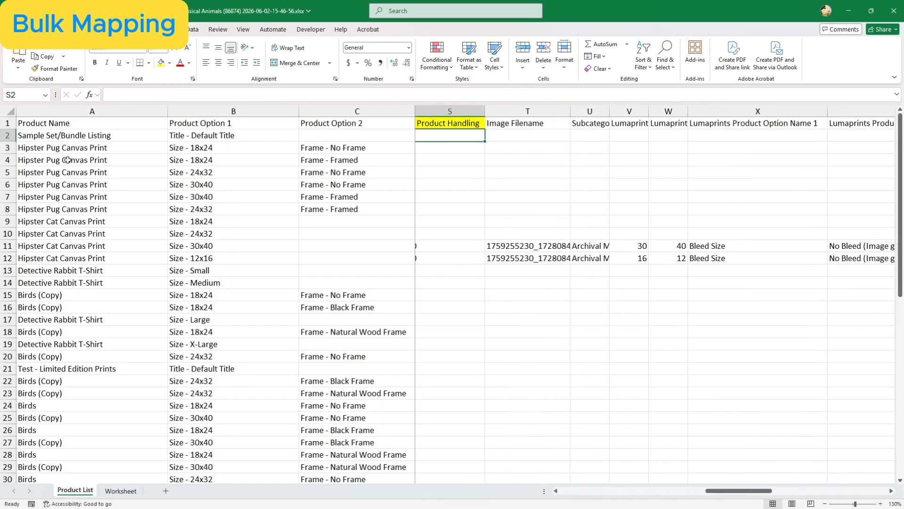
key(Up)
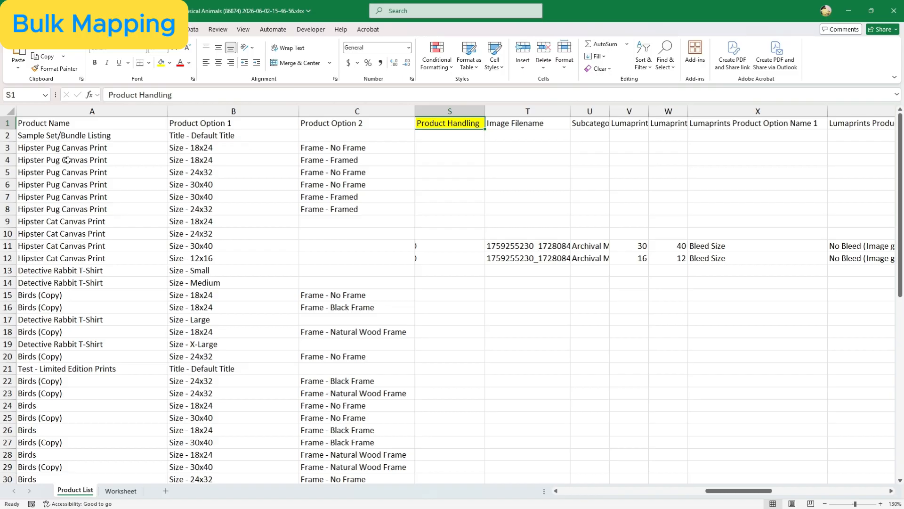
Fill the Product Handling cells S2, S3 and S4 with Update, Ignore and Custom respectively
key(Down)
text(Update)
key(Return)
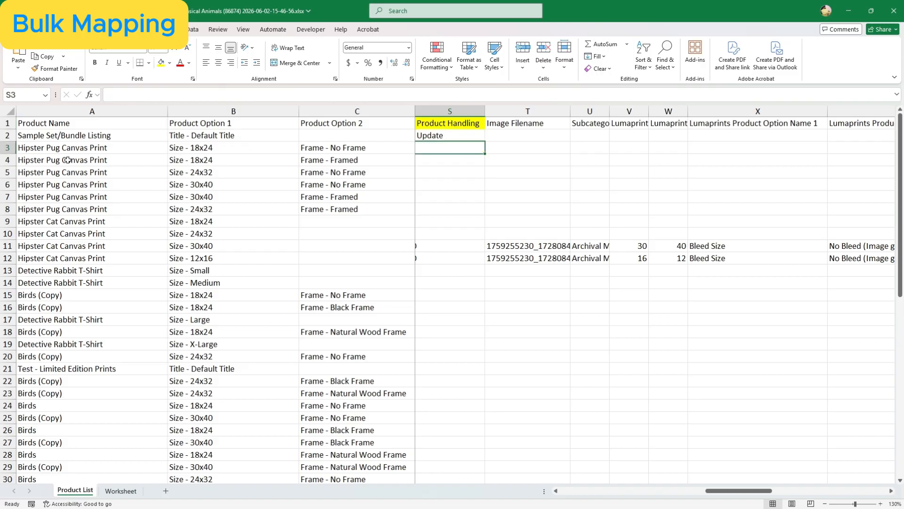
text(Ignore)
key(Tab)
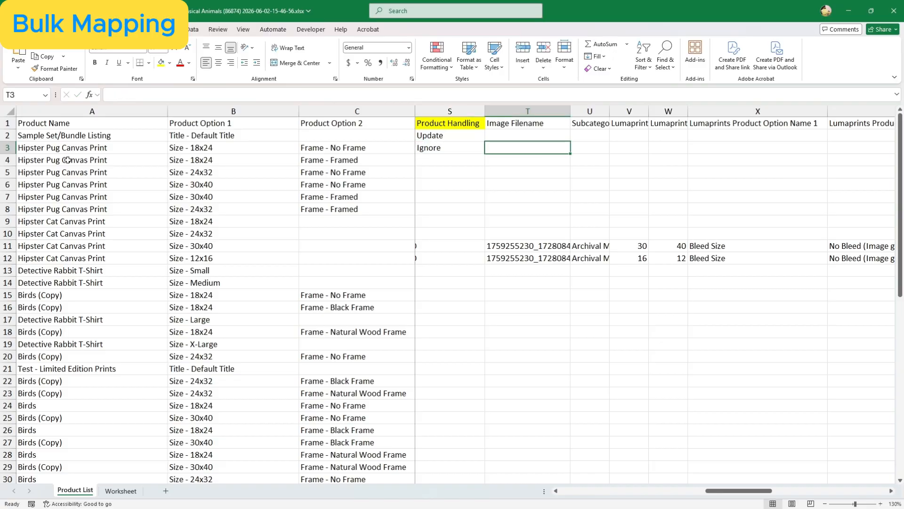
key(Return)
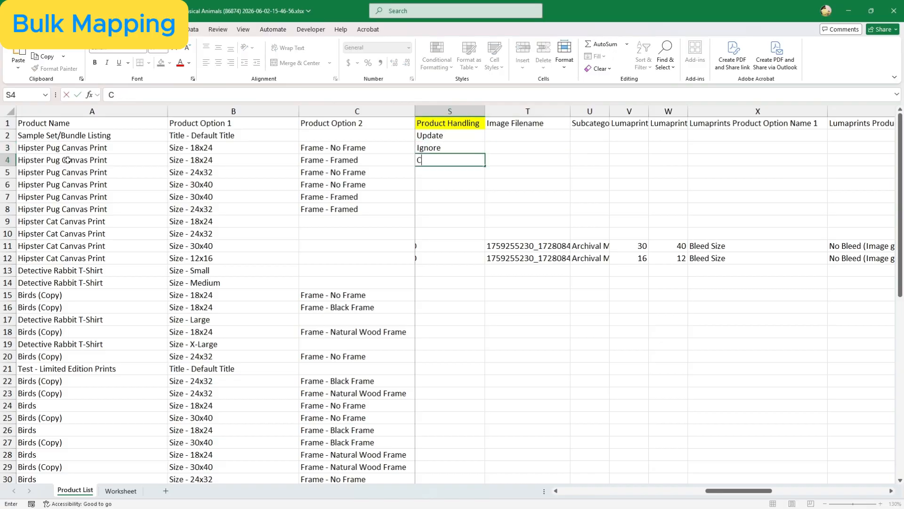
text(Custom)
key(Return)
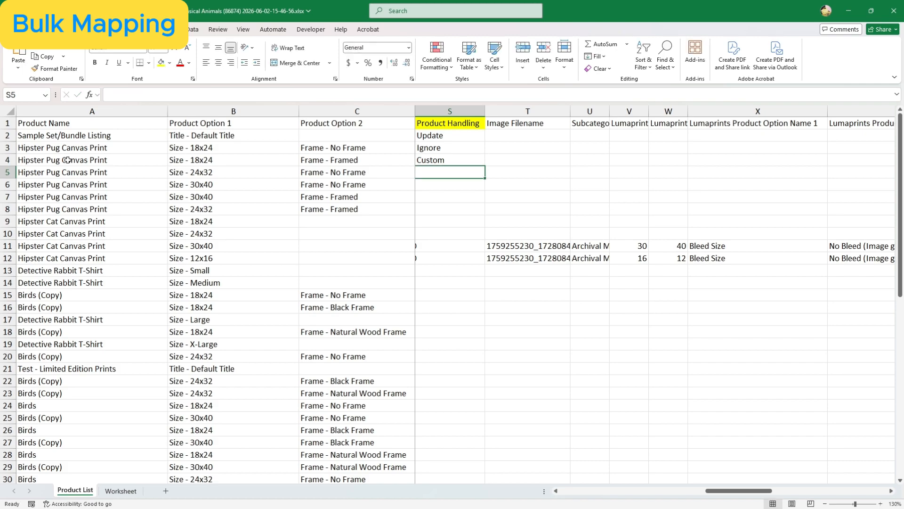
key(Right)
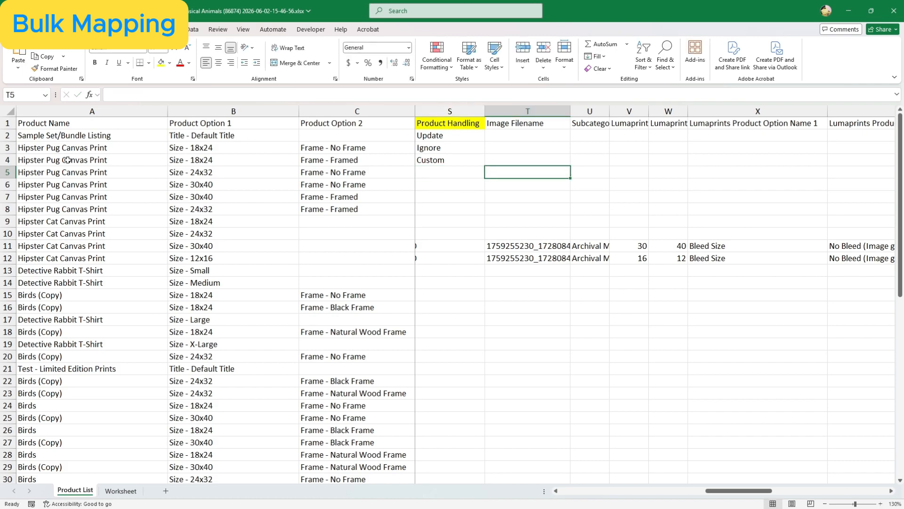
Switch to Lumaprints in the browser and open the Pug folder of the Image Library
key(alt+Tab)
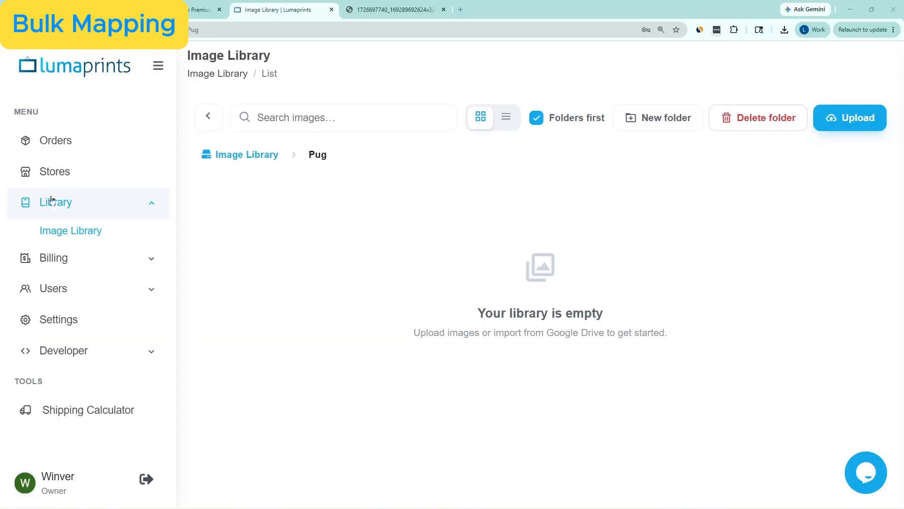
click(60, 140)
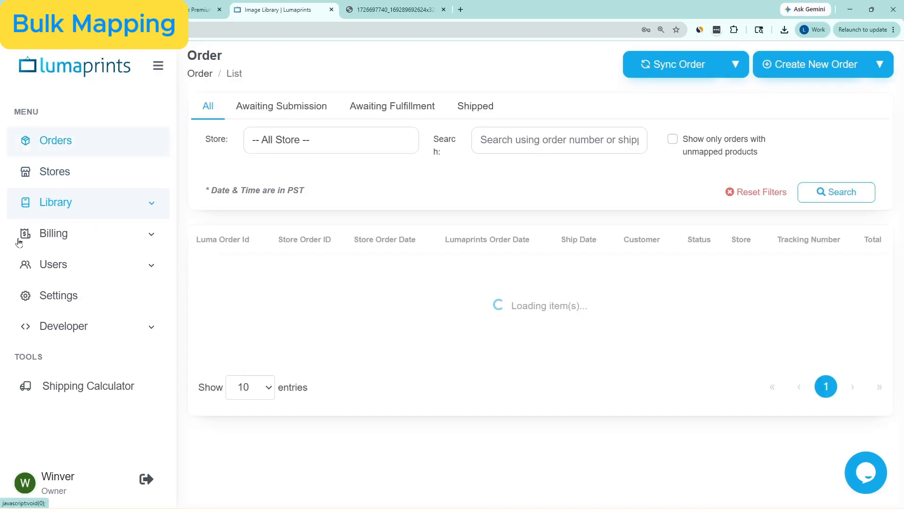
click(48, 204)
click(71, 230)
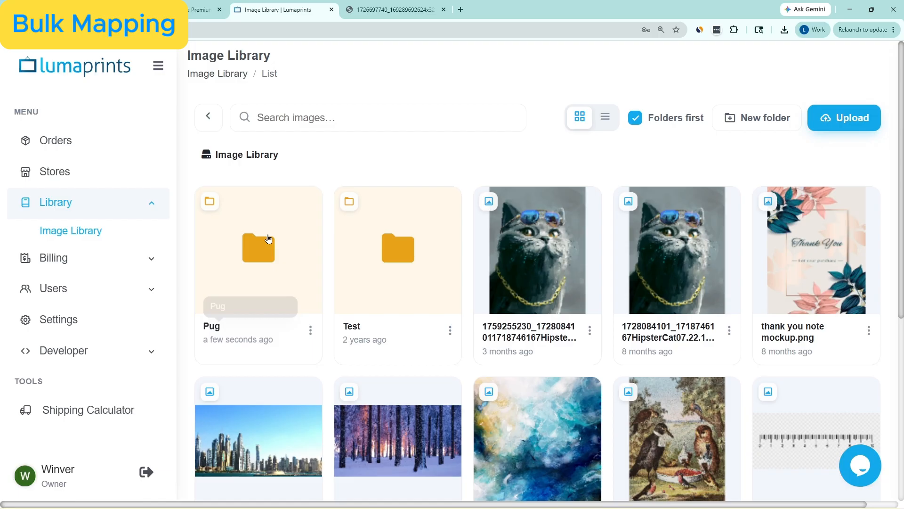
click(268, 240)
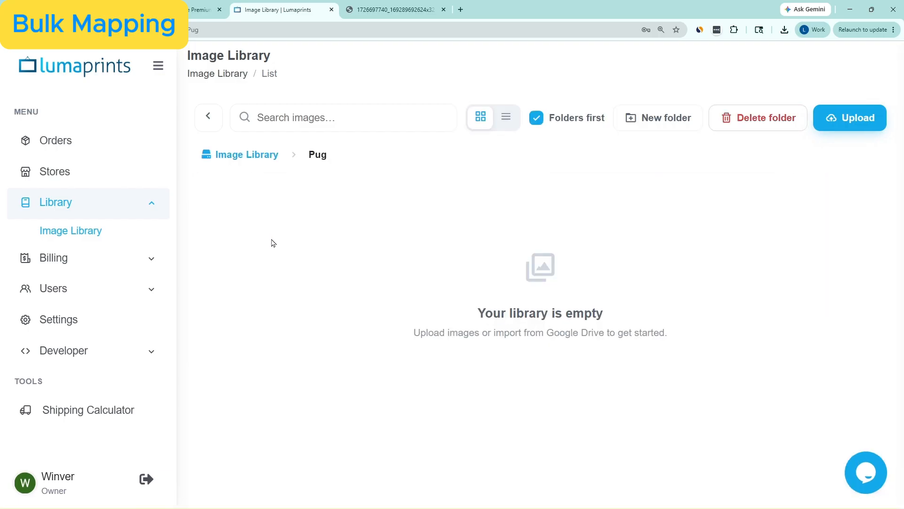
Upload the image 24x32Hi-ResPugwithGlasses.jpg to the Pug folder and close the upload dialog
click(847, 128)
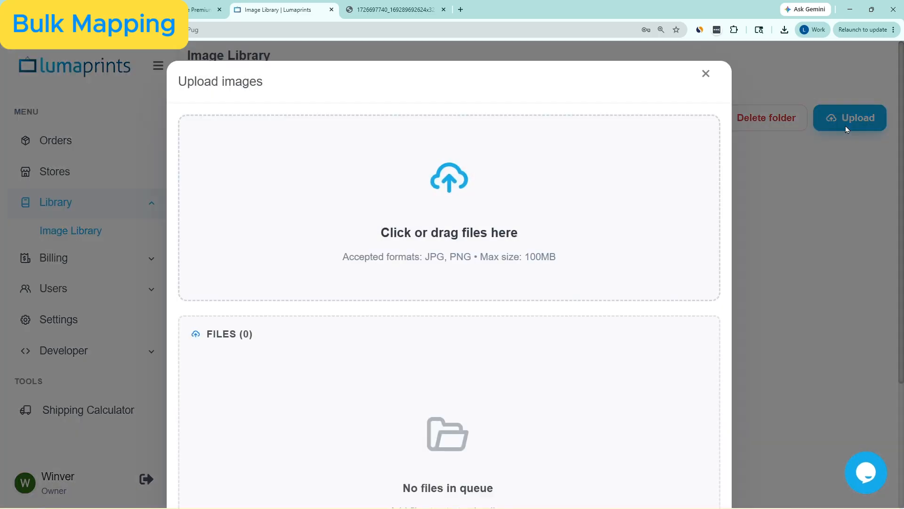
click(388, 232)
double_click(166, 87)
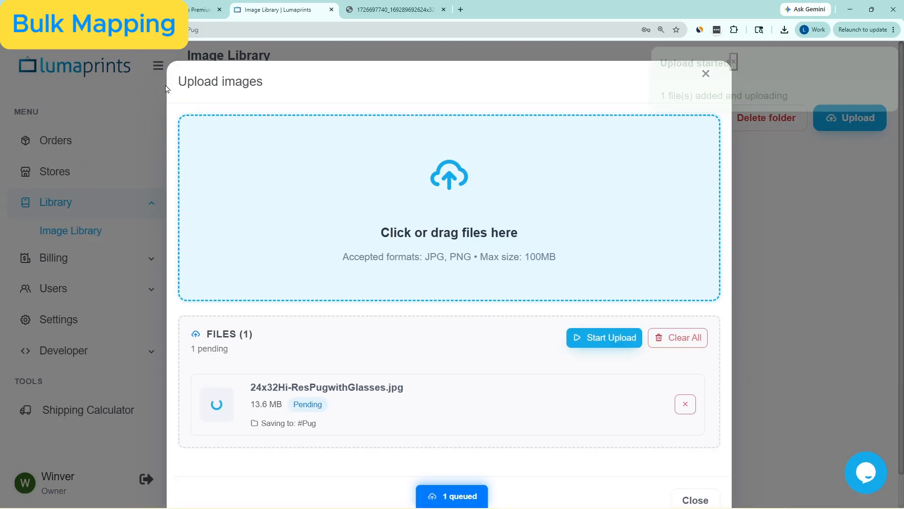
scroll(493, 350, down, 1)
click(604, 301)
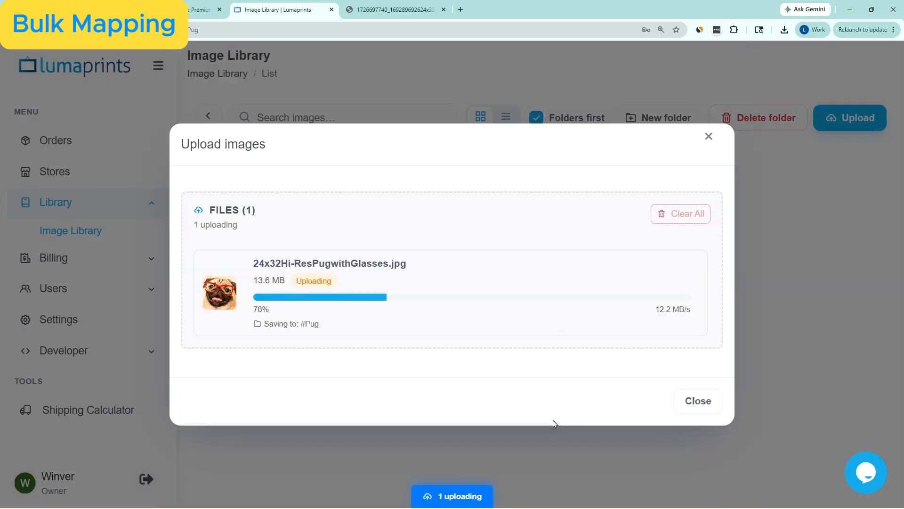
click(695, 462)
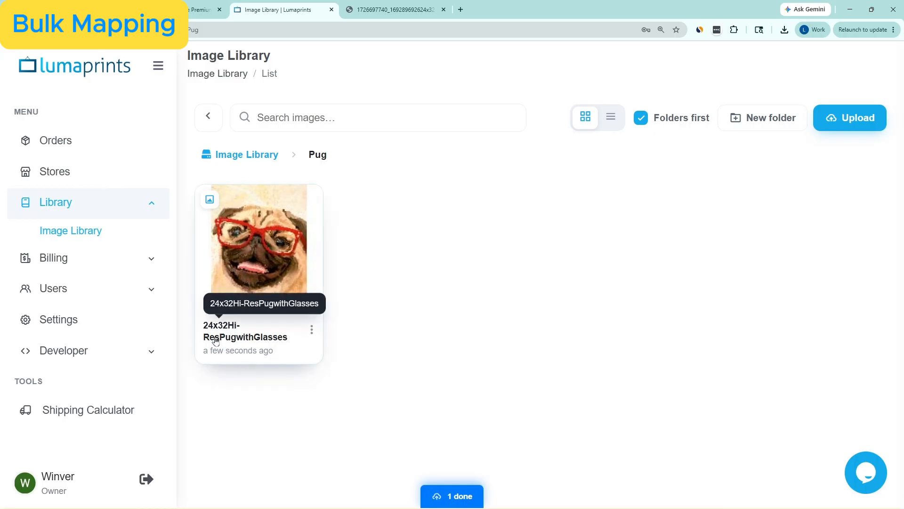
click(378, 92)
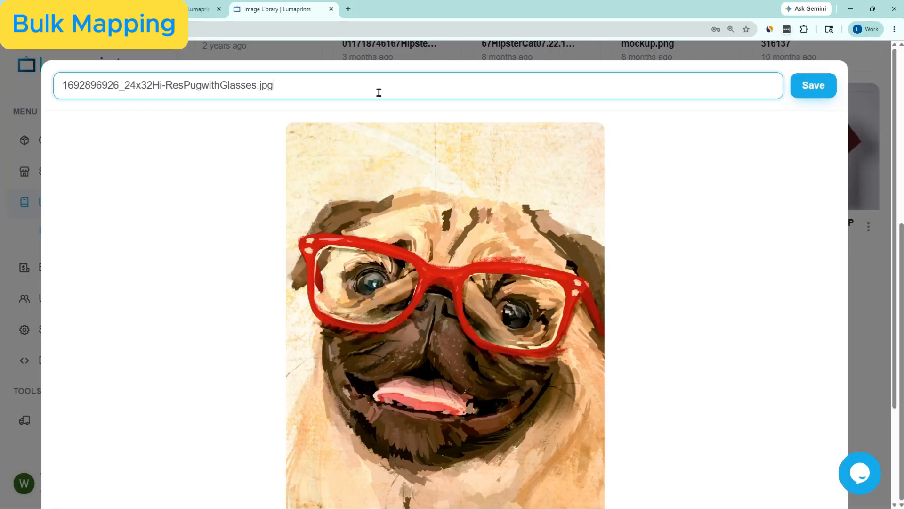
drag(379, 93, 60, 96)
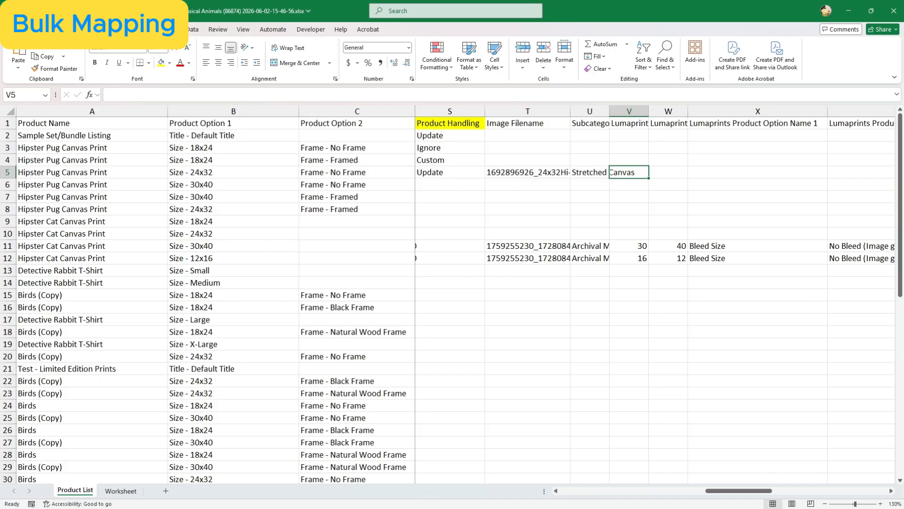
Enter 24 and 32 in the Lumaprints size cells V5 and W5 for the unframed 24x32 Hipster Pug Canvas Print
text(24)
key(Tab)
text(32)
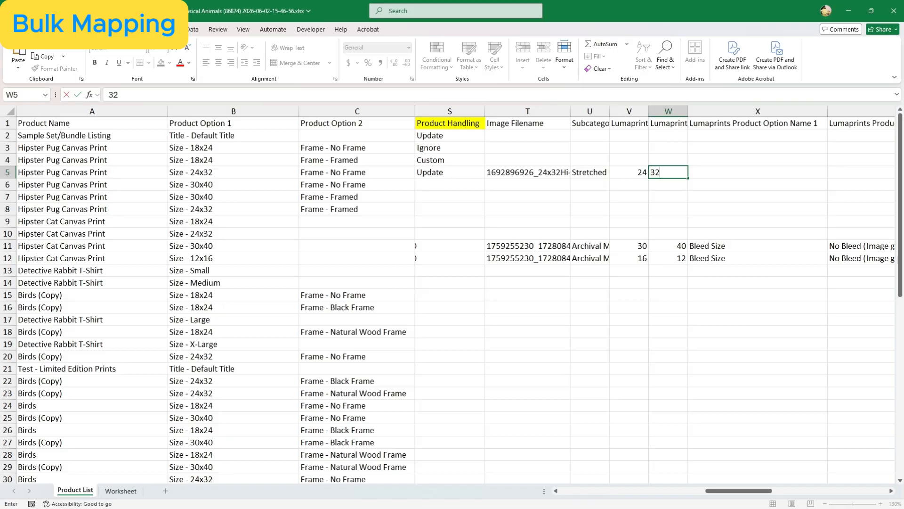
key(Tab)
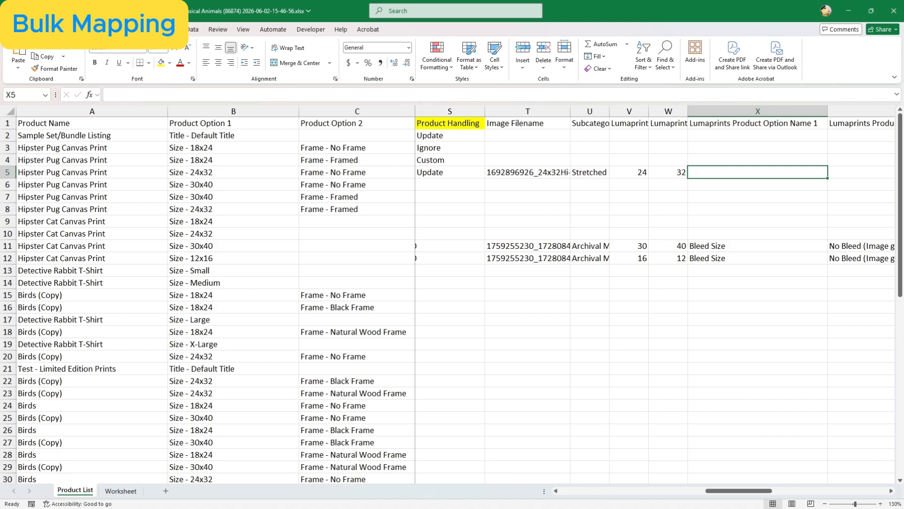
Copy the Lumaprints product option cells X57 to AC57 from the mapped 12x16 Hipster Cat Canvas Print row
key(Right)
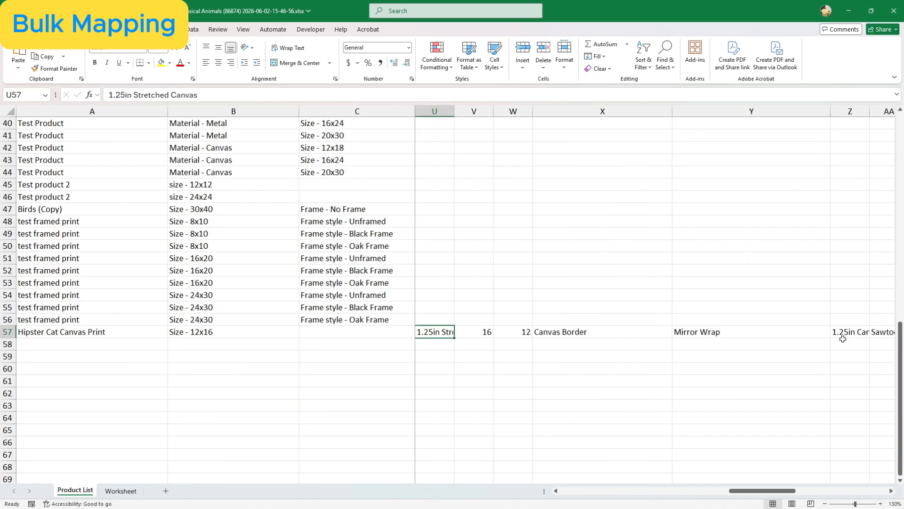
key(Right)
key(Right)
key(Right)
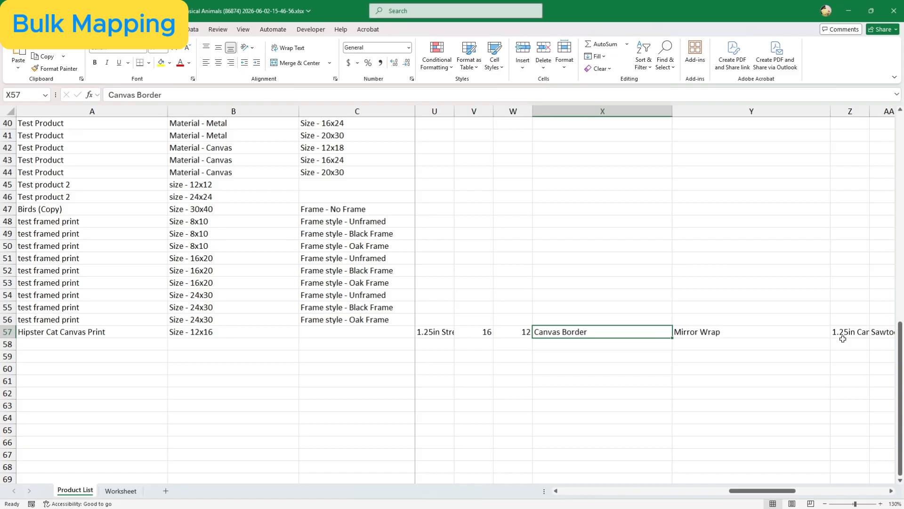
key(shift+Right)
key(shift+Right)
key(shift+Right)
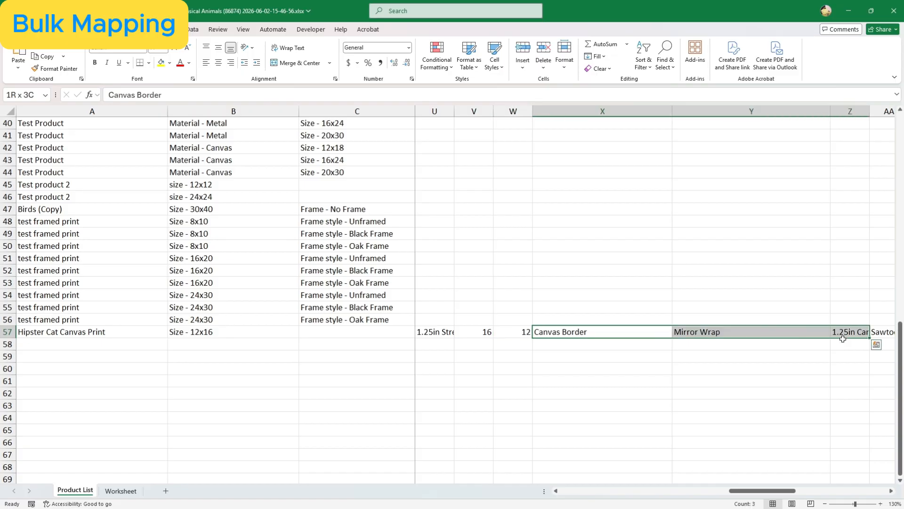
key(shift+Right)
key(shift+Right)
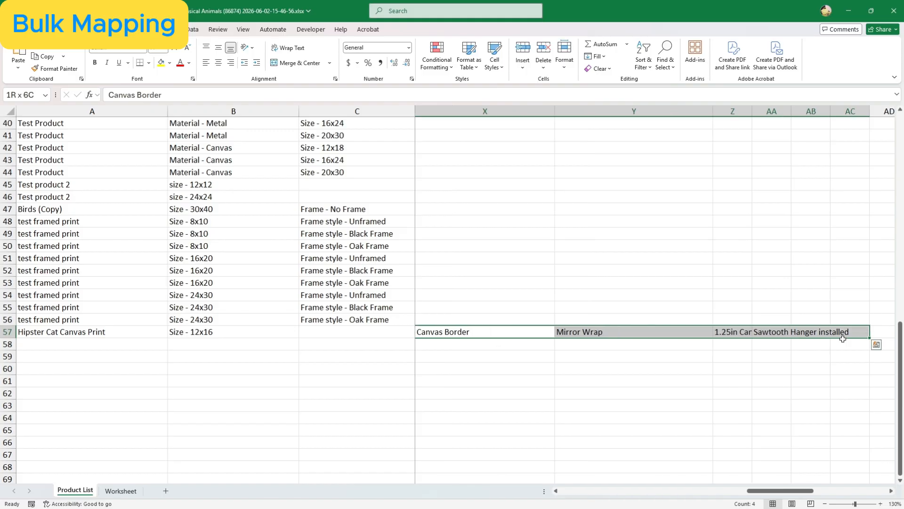
key(ctrl+c)
Paste the copied canvas options into row 5 starting at X5 and check the filled cells across the row
key(Up)
key(Up)
key(Up)
key(Up)
key(Up)
key(Up)
key(Up)
key(Up)
key(Up)
key(Up)
key(Up)
key(Up)
key(Up)
key(Up)
key(Up)
key(Up)
key(Up)
key(Up)
key(Up)
key(Up)
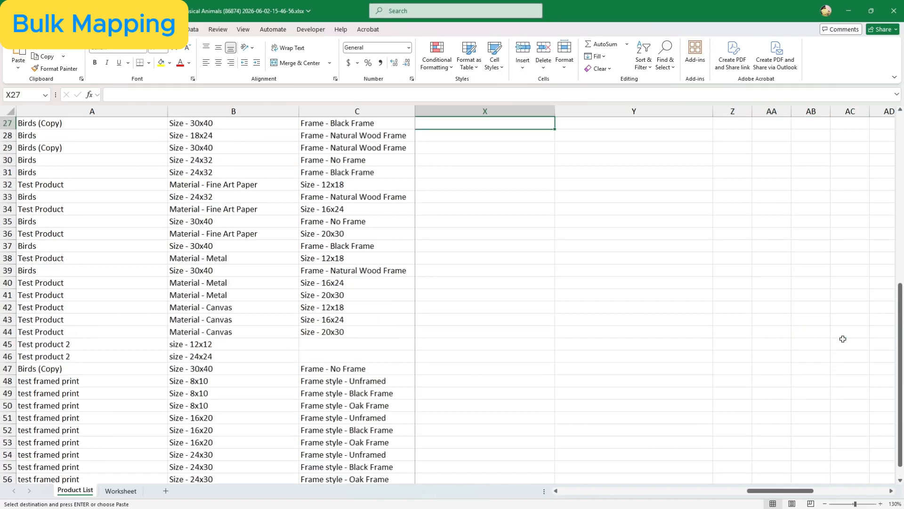
key(Left)
key(Down)
key(Down)
key(Down)
key(Down)
key(Left)
key(Right)
key(Right)
key(ctrl+v)
key(Left)
key(Right)
key(Right)
key(Right)
key(Right)
key(Right)
key(Right)
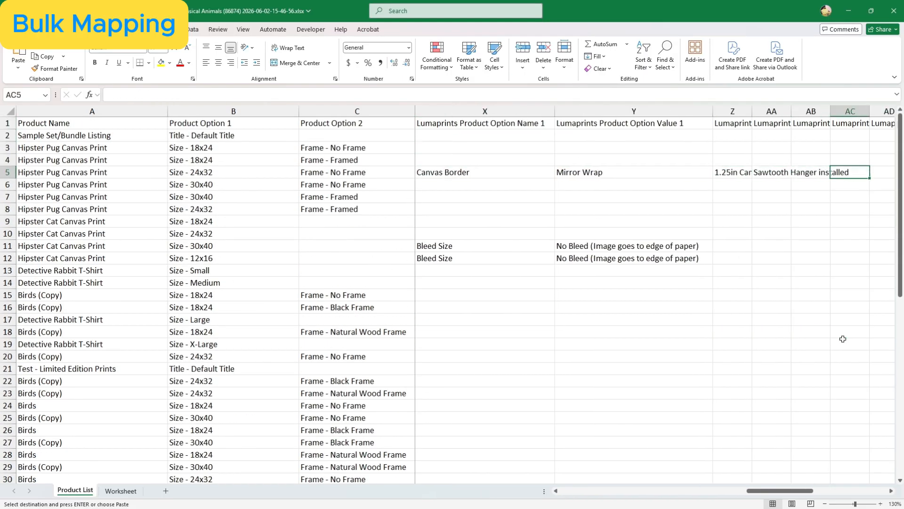
key(Left)
key(Left)
key(Left)
key(Left)
key(Left)
key(Left)
key(Left)
key(Left)
Switch to the Lumaprints Bulk Mapping page in the browser and start a product import
key(alt+Tab)
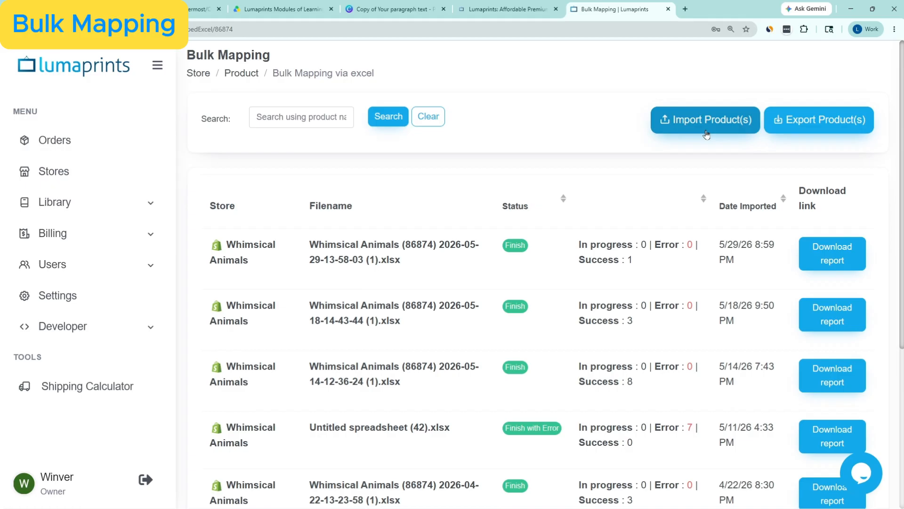
click(707, 135)
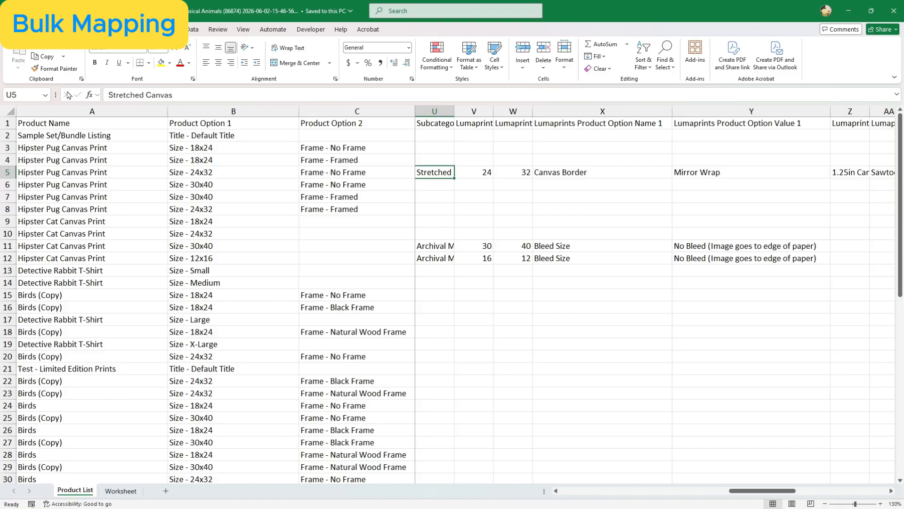
Add filters to the Product List header row and review the Product Option 1 filter with all values kept selected
click(100, 124)
key(ctrl+shift+Right)
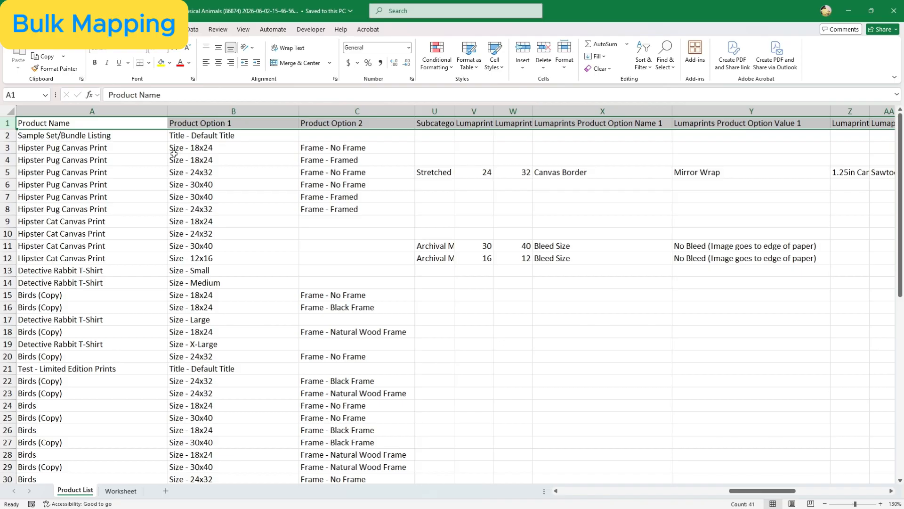
click(8, 123)
click(193, 32)
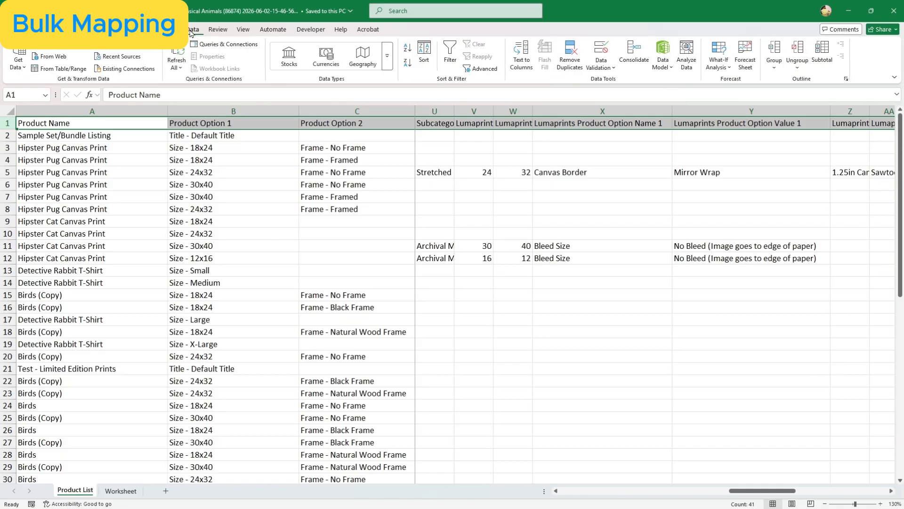
click(449, 53)
click(356, 147)
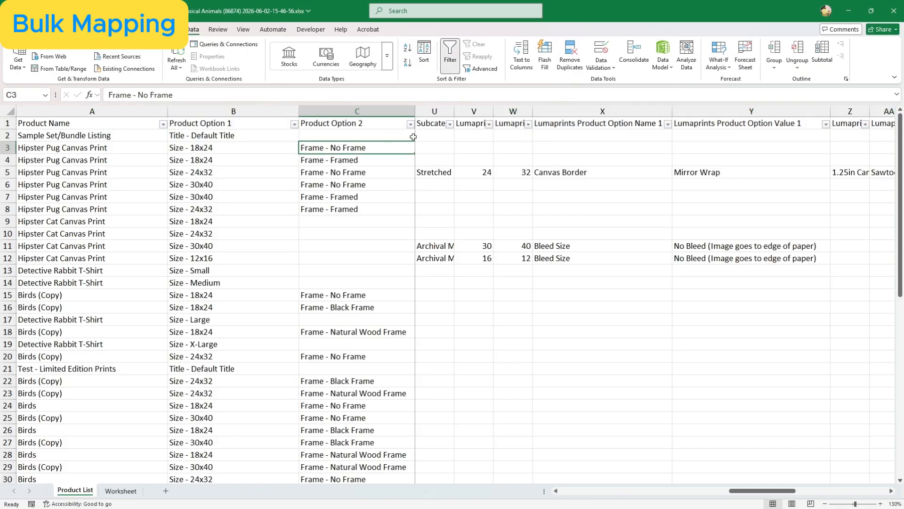
click(295, 123)
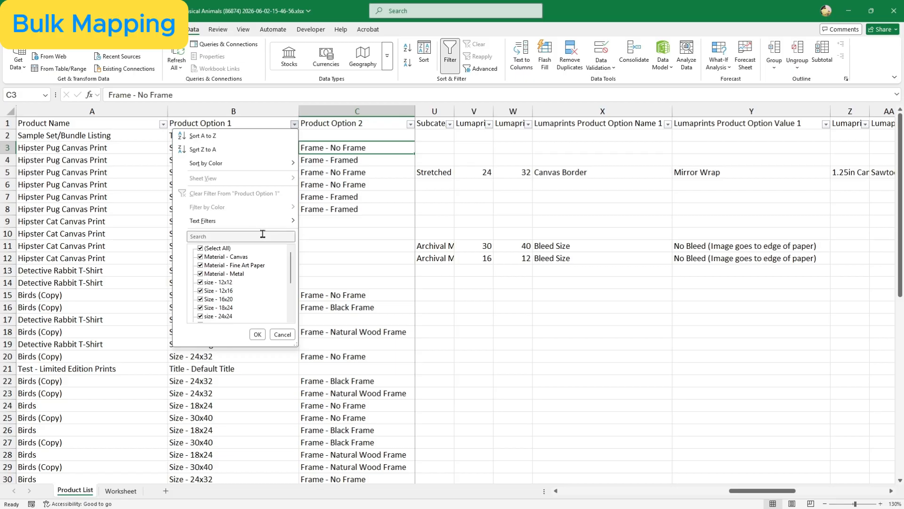
click(257, 334)
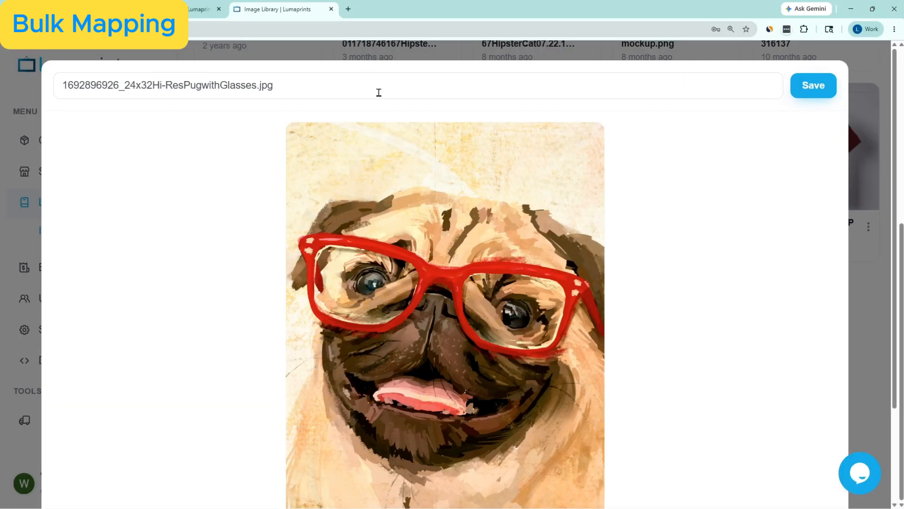
click(379, 93)
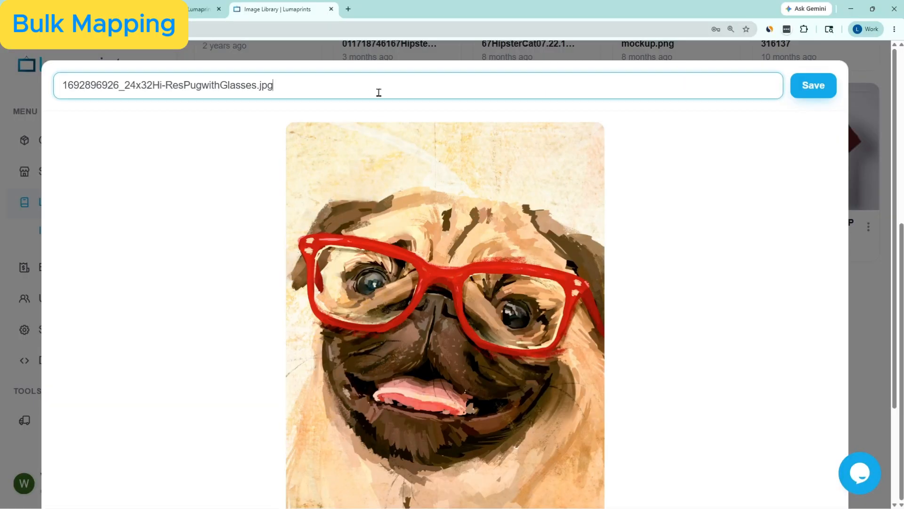
drag(378, 92, 57, 90)
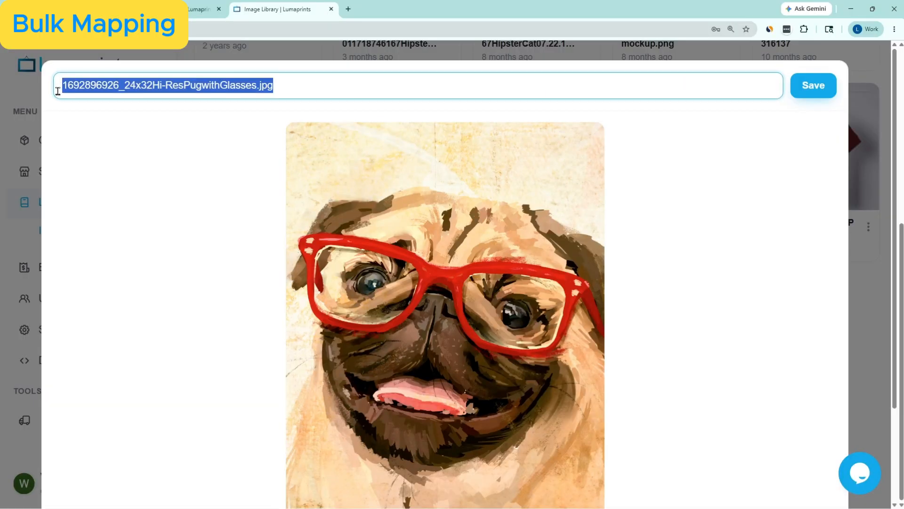